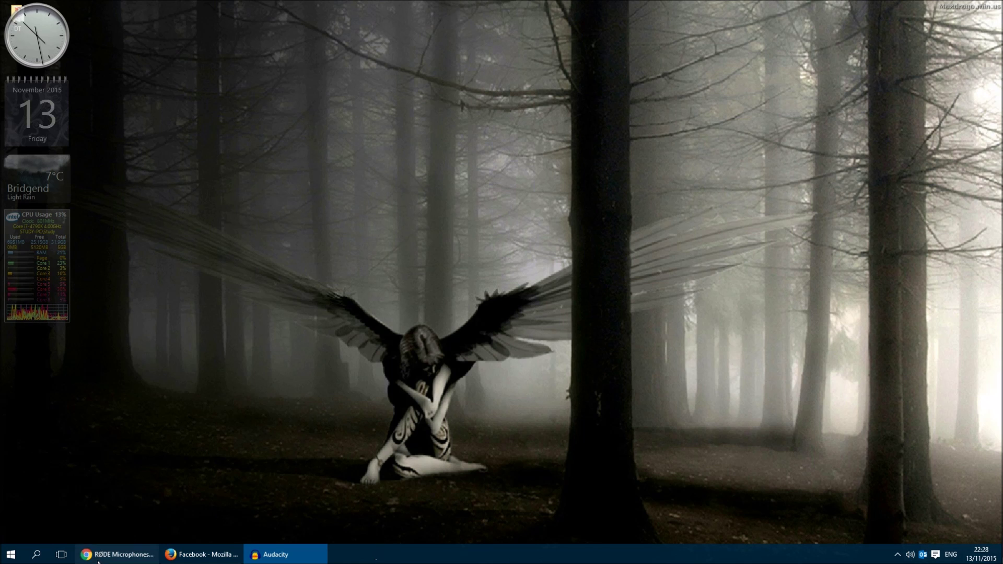
Bring Chrome forward and show the Recon 320 User Guide & Quick Start Guide tab
left_click(117, 554)
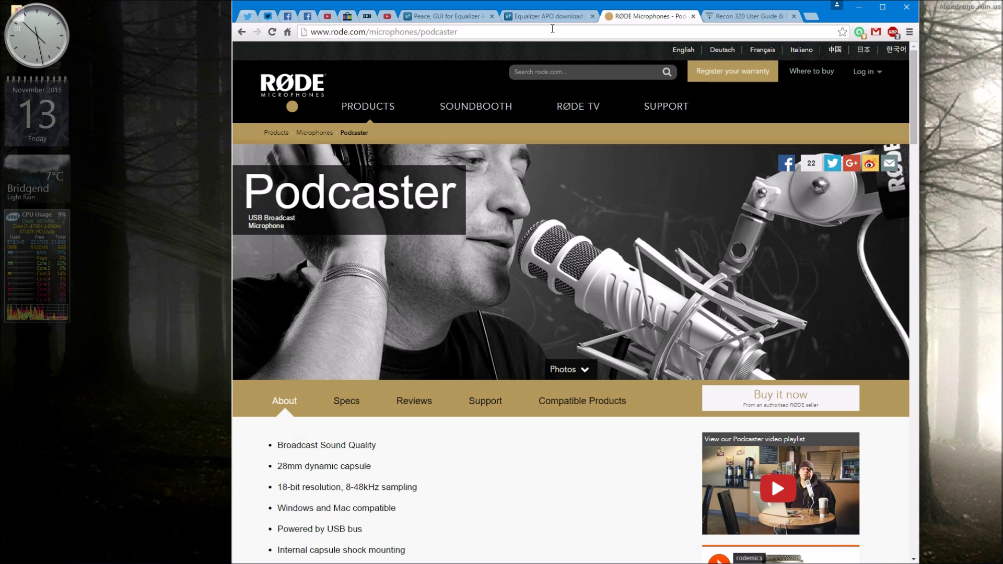
left_click(749, 22)
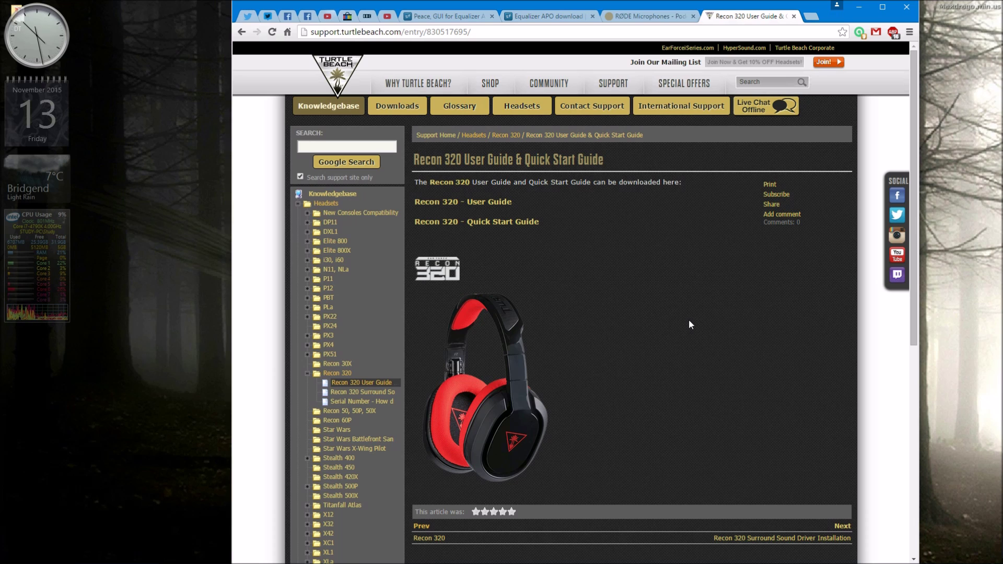
mouse_move(892, 560)
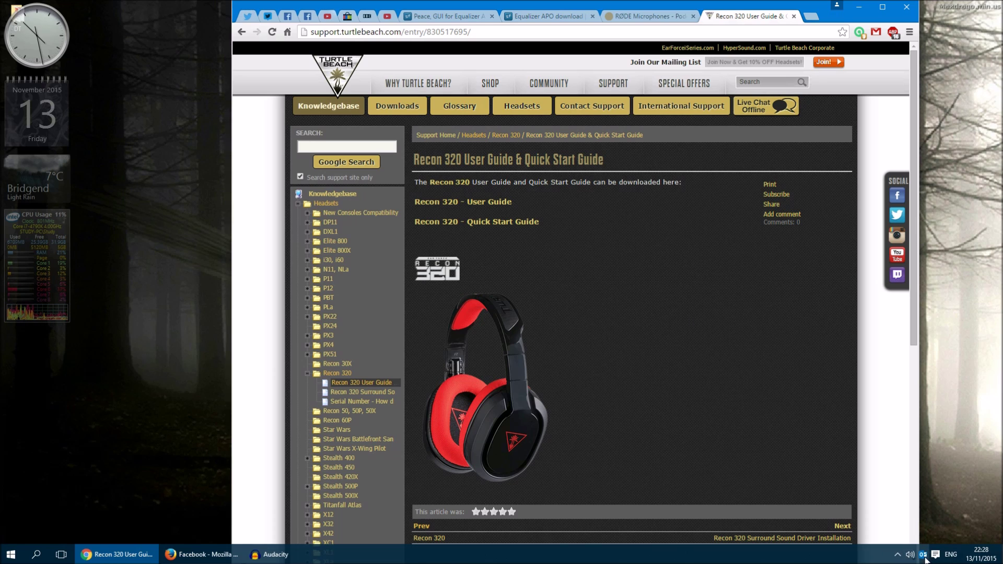
right_click(910, 555)
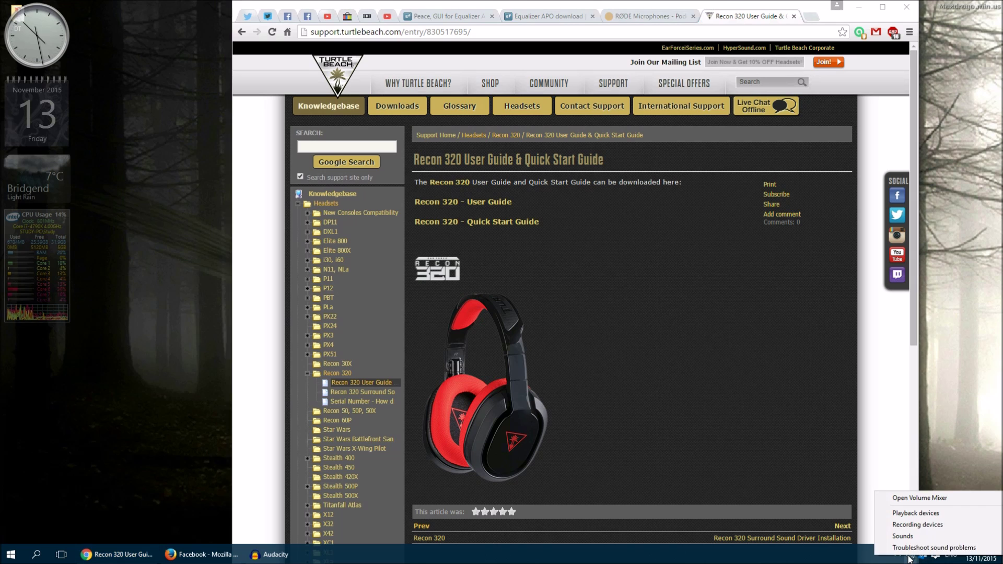
left_click(913, 525)
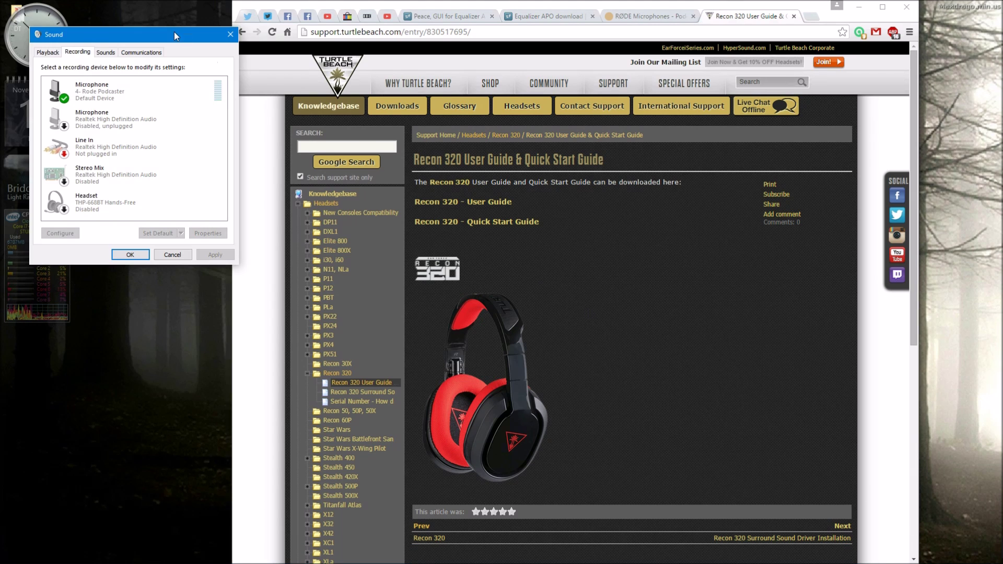
left_click_drag(174, 32, 747, 86)
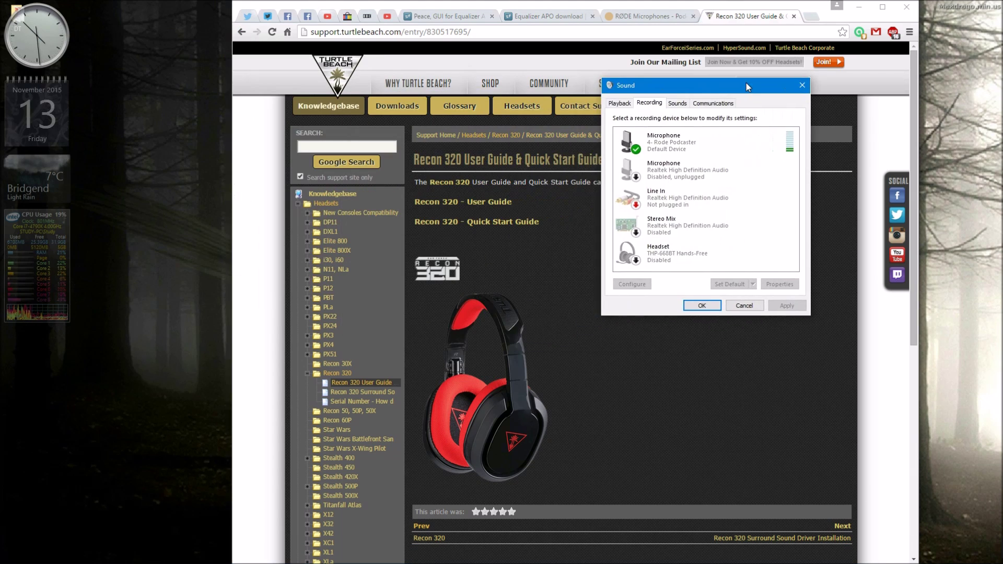
left_click(675, 142)
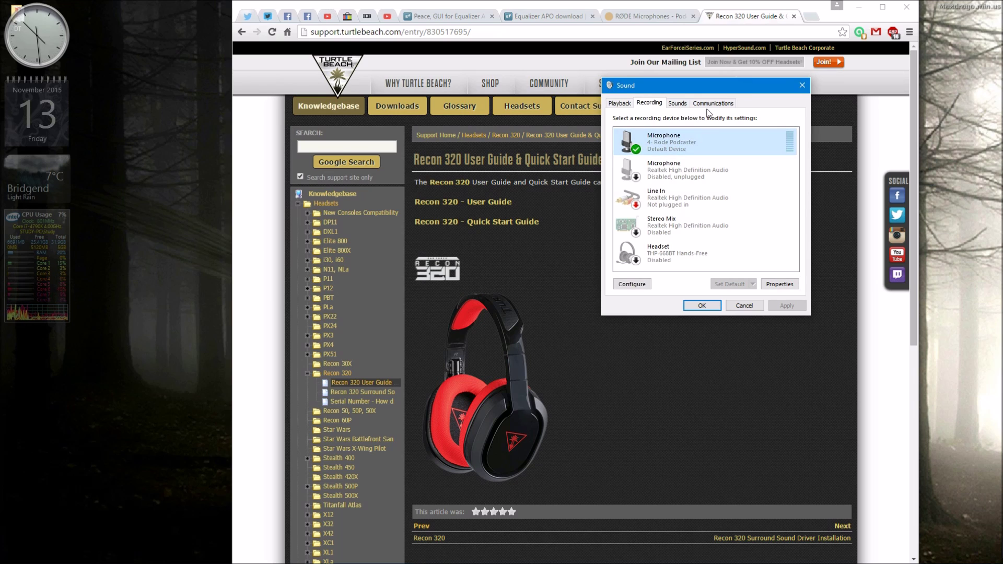
left_click(777, 287)
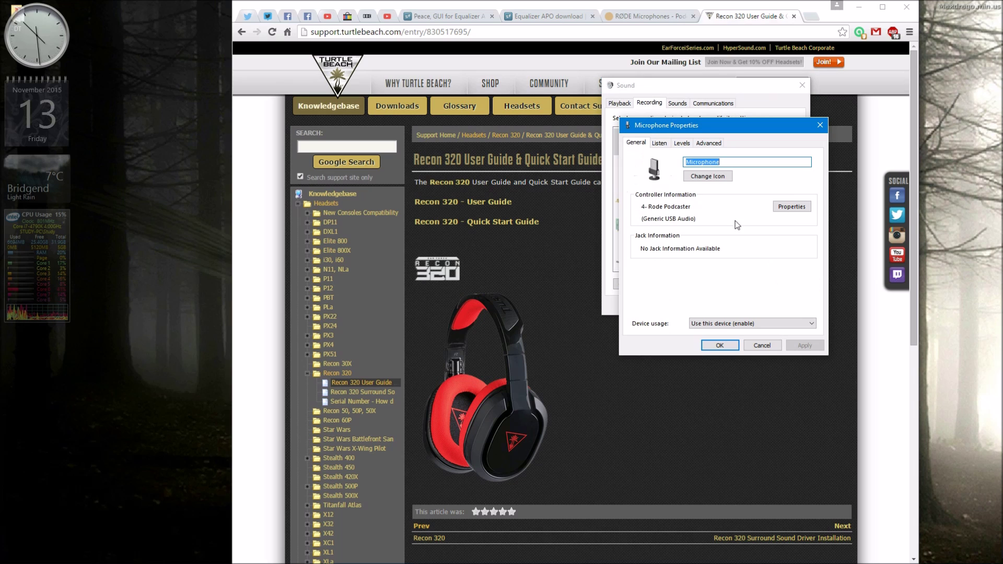
left_click(682, 143)
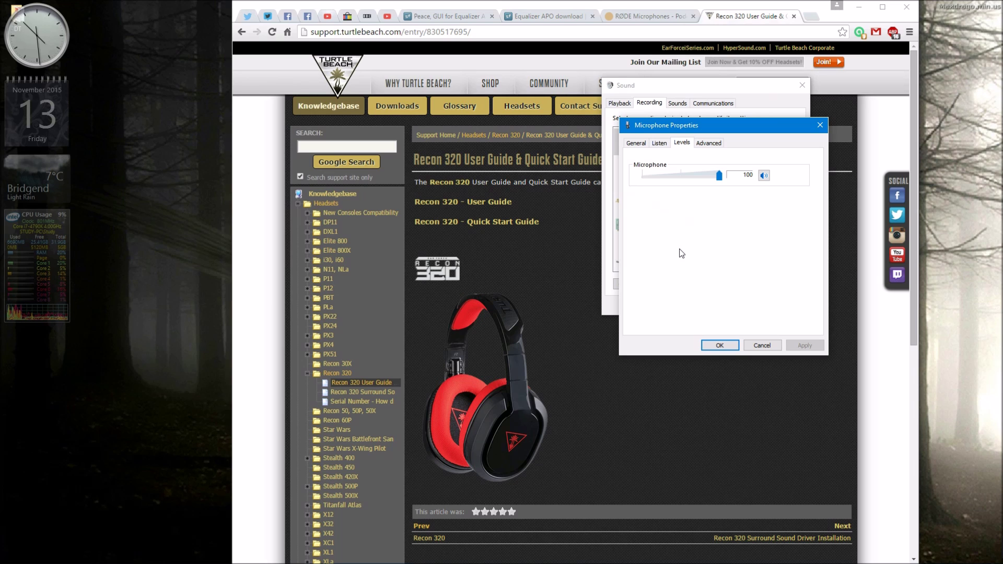
left_click(722, 345)
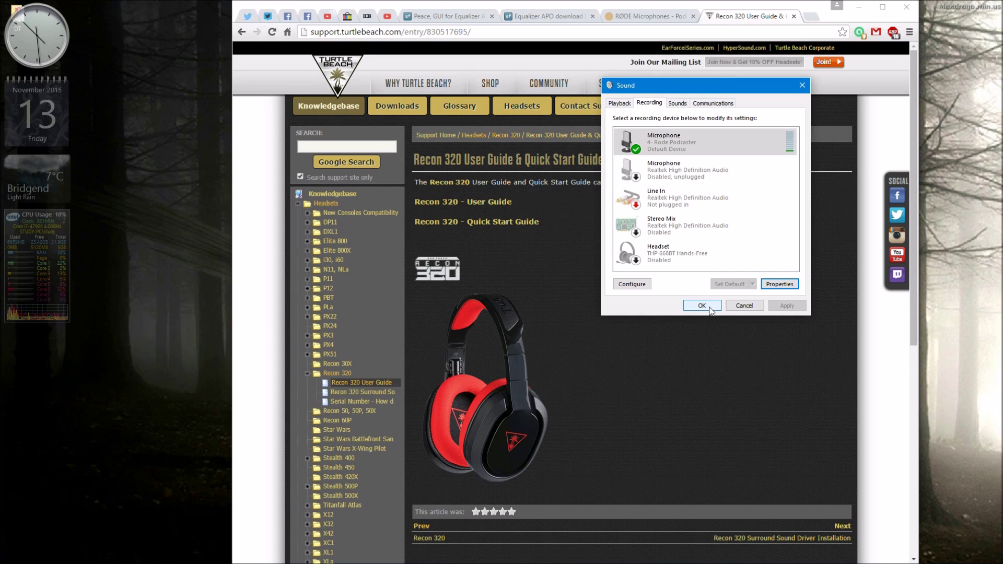
left_click(710, 309)
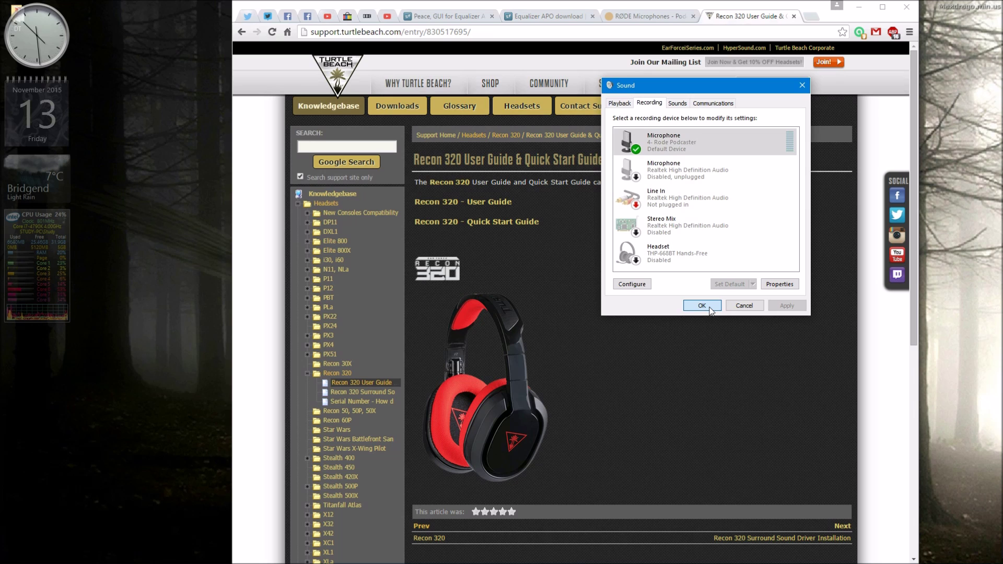
Close Sound settings, then go from the RØDE Podcaster tab to the Equalizer APO SourceForge tab
left_click(702, 306)
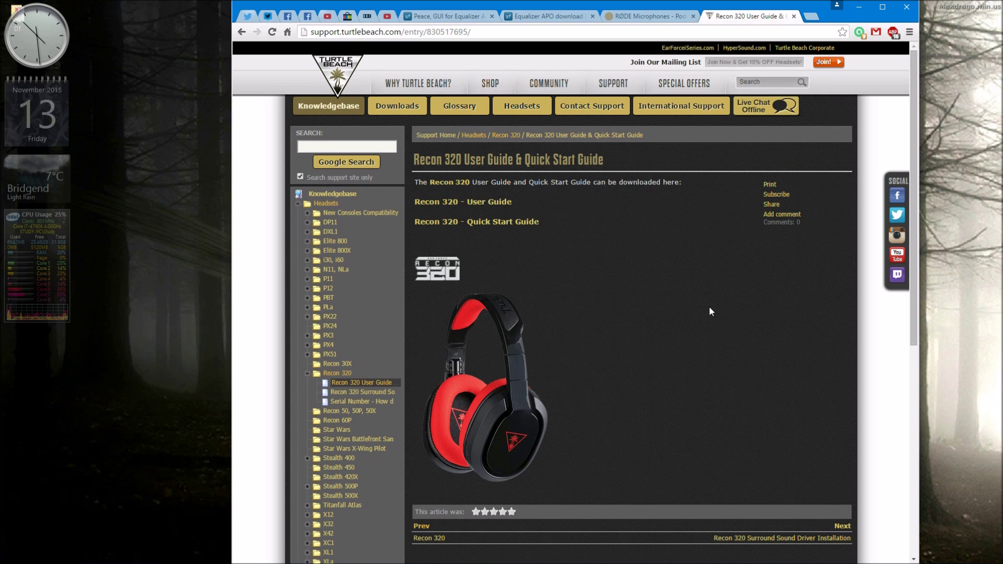
left_click(651, 14)
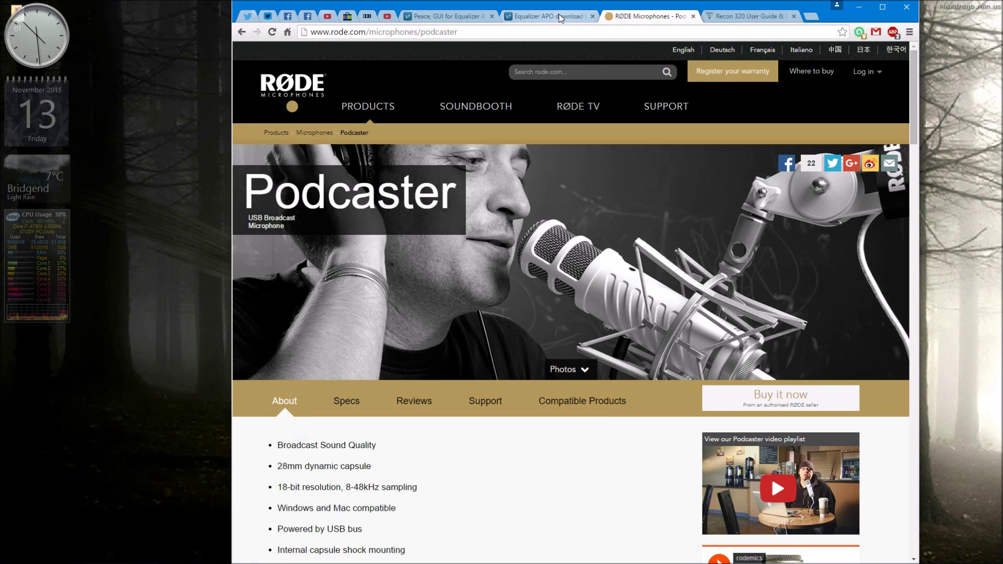
left_click(559, 19)
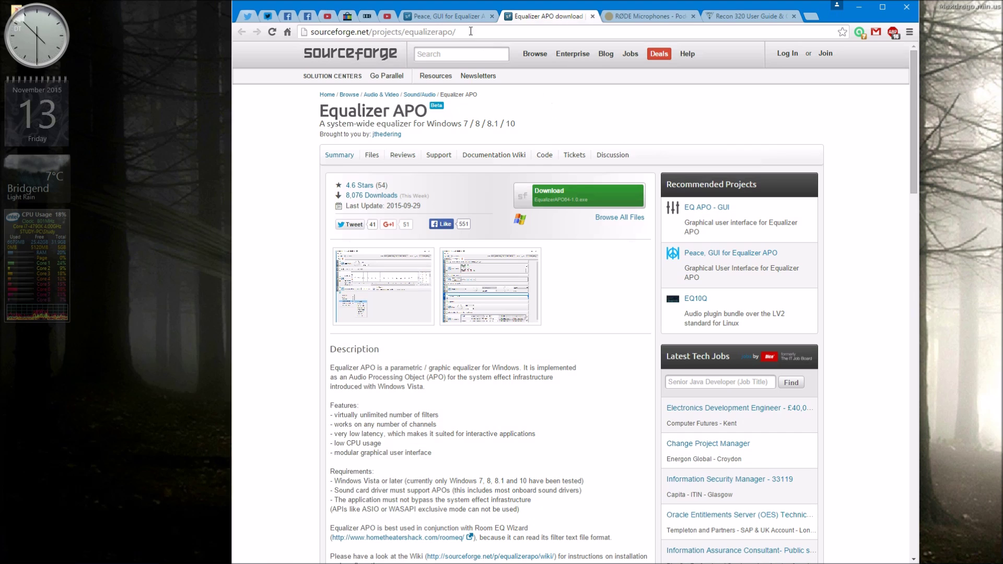
Compare the Peace and Equalizer APO SourceForge tabs, ending on the Peace page
left_click(454, 15)
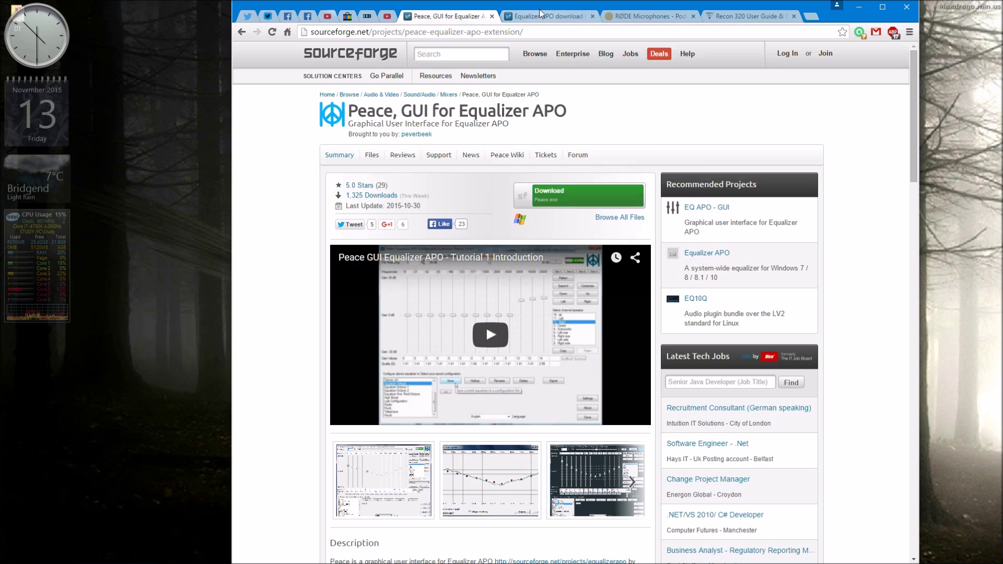
left_click(552, 16)
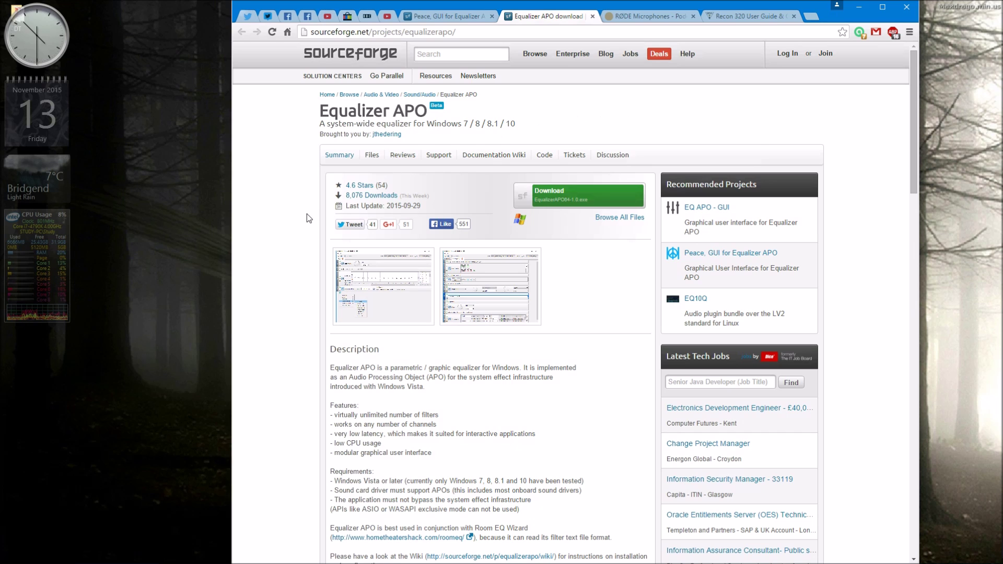
left_click(454, 17)
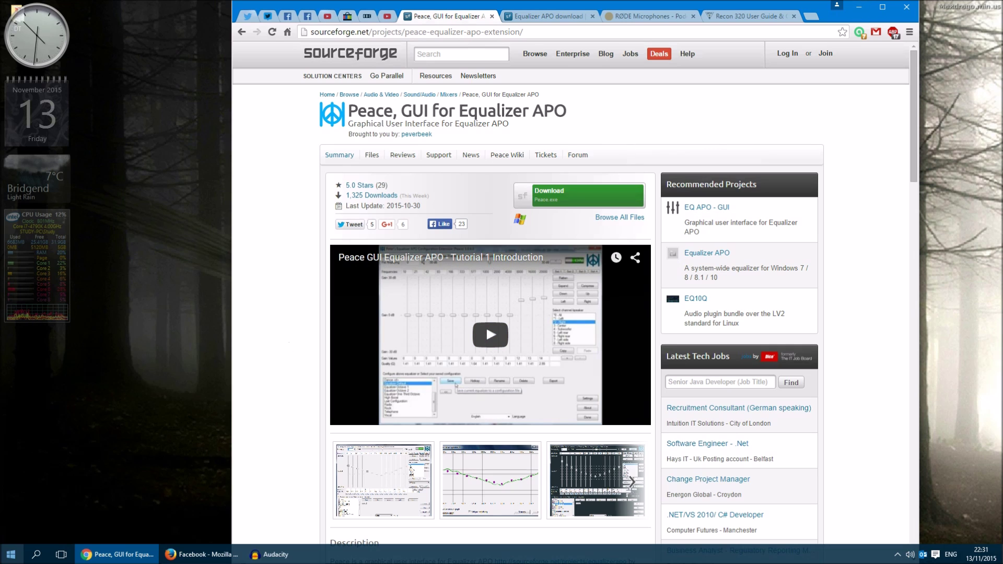
Launch Peace from Start in its full interface, then minimize Chrome to reveal it
left_click(13, 555)
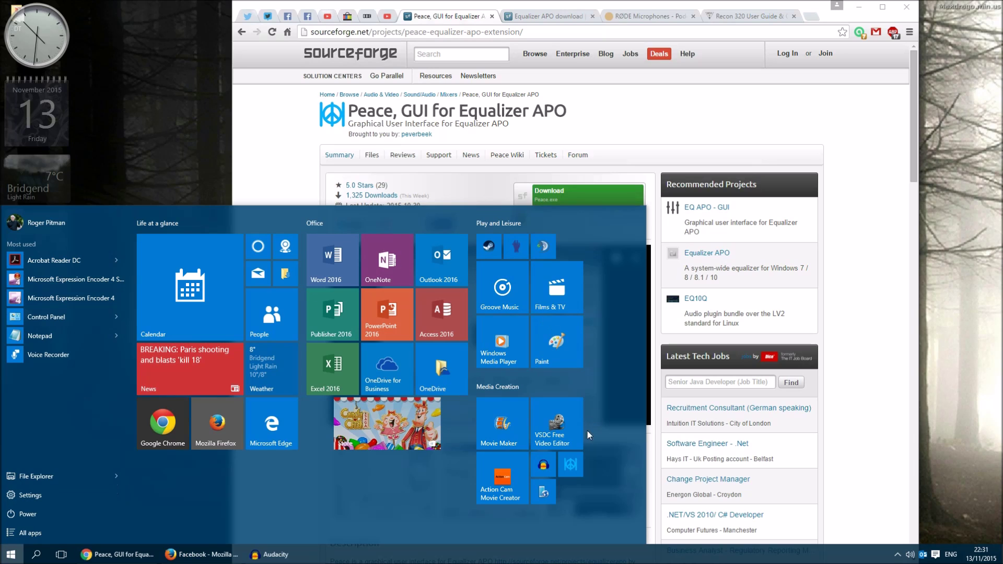
left_click(571, 465)
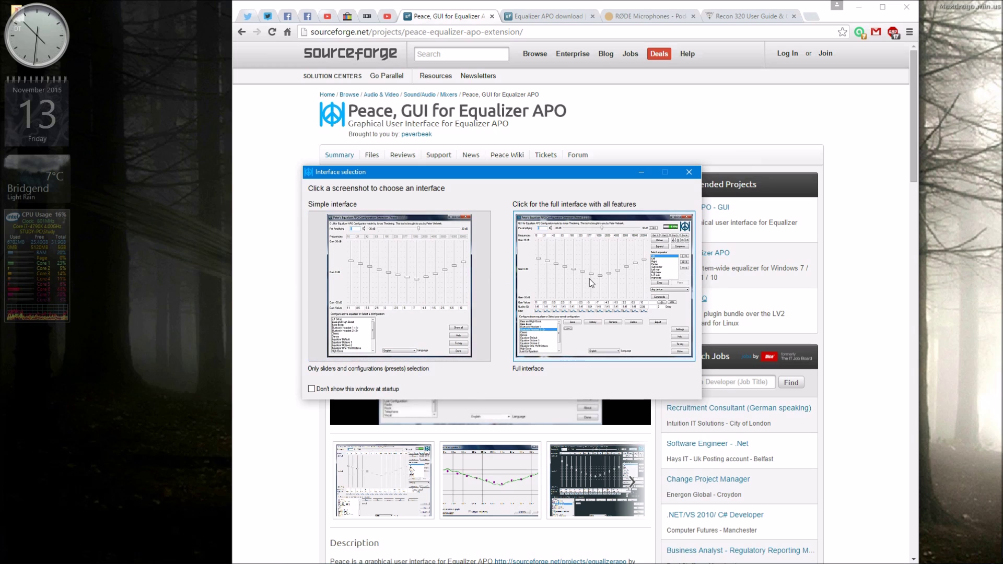
left_click(591, 283)
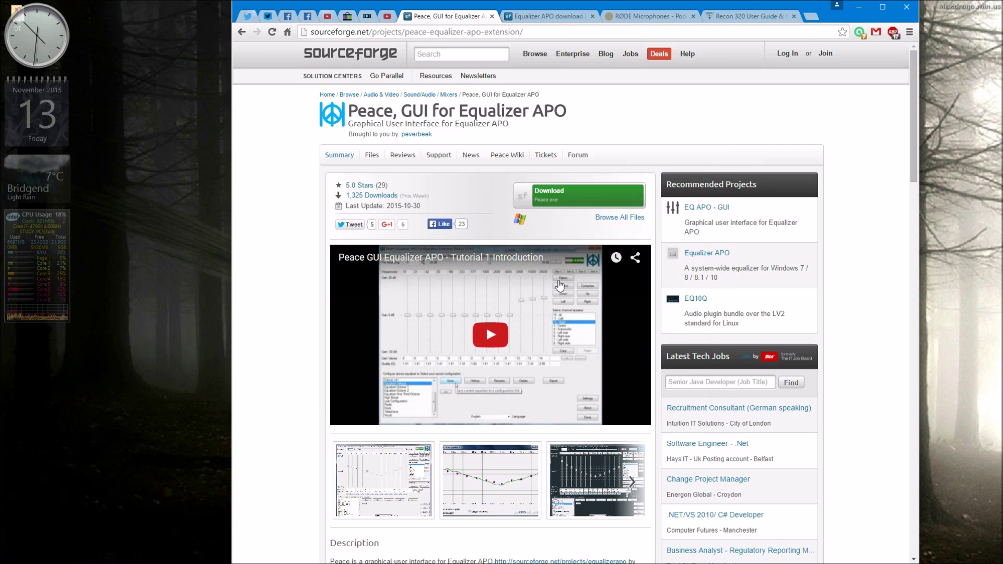
left_click(539, 16)
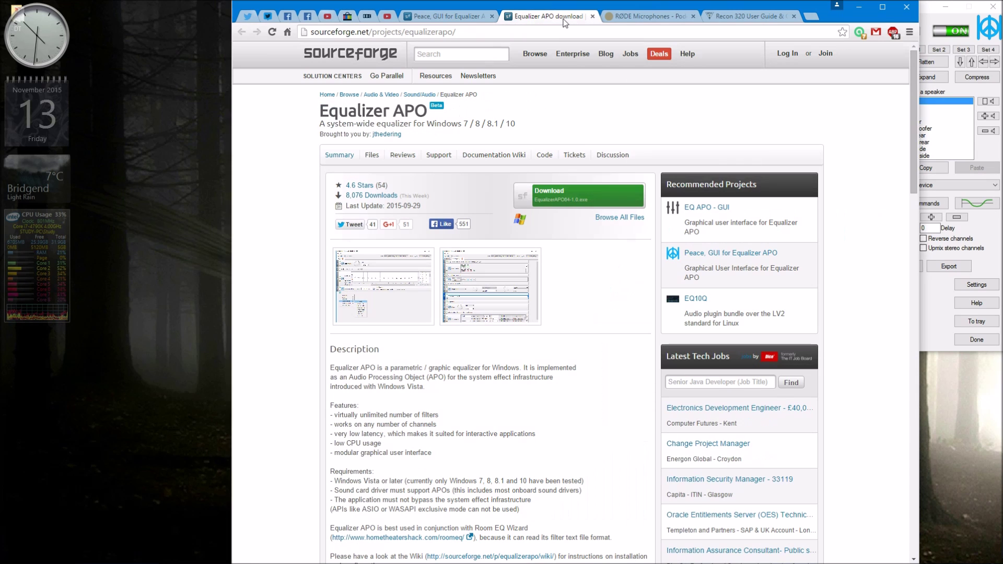
left_click(860, 9)
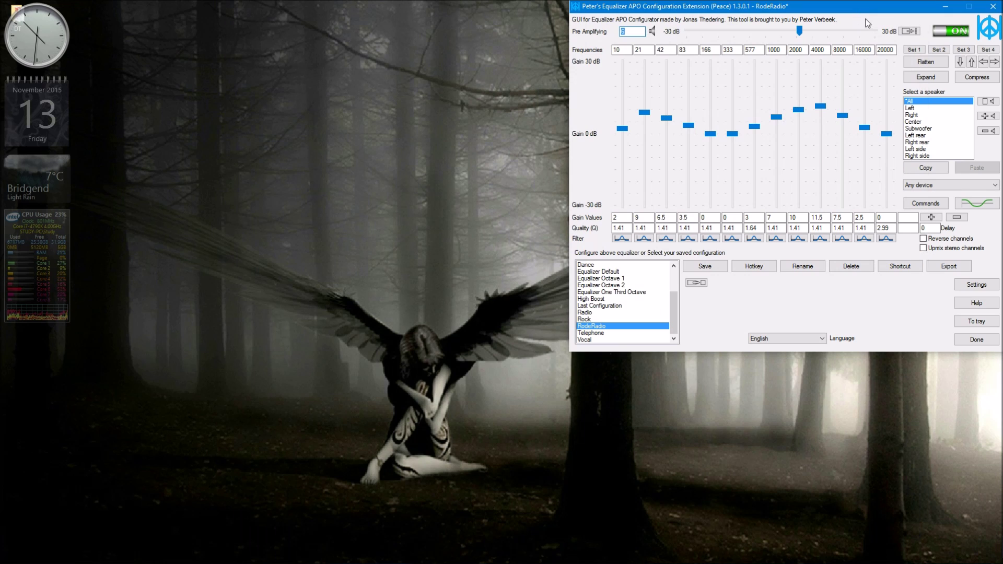
Center the Peace window and target the Microphone Rode Podcaster device
left_click_drag(862, 15, 576, 62)
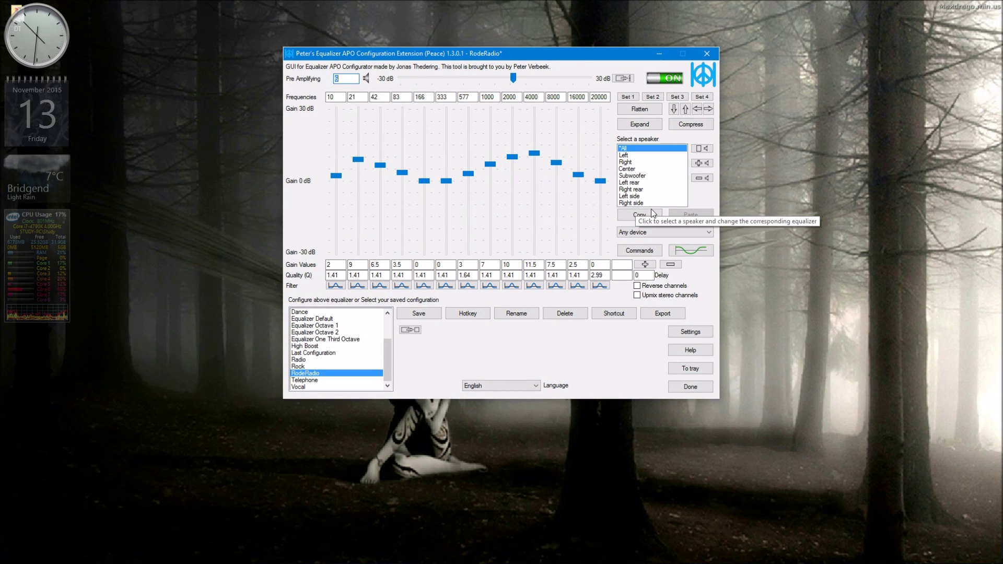
left_click(676, 233)
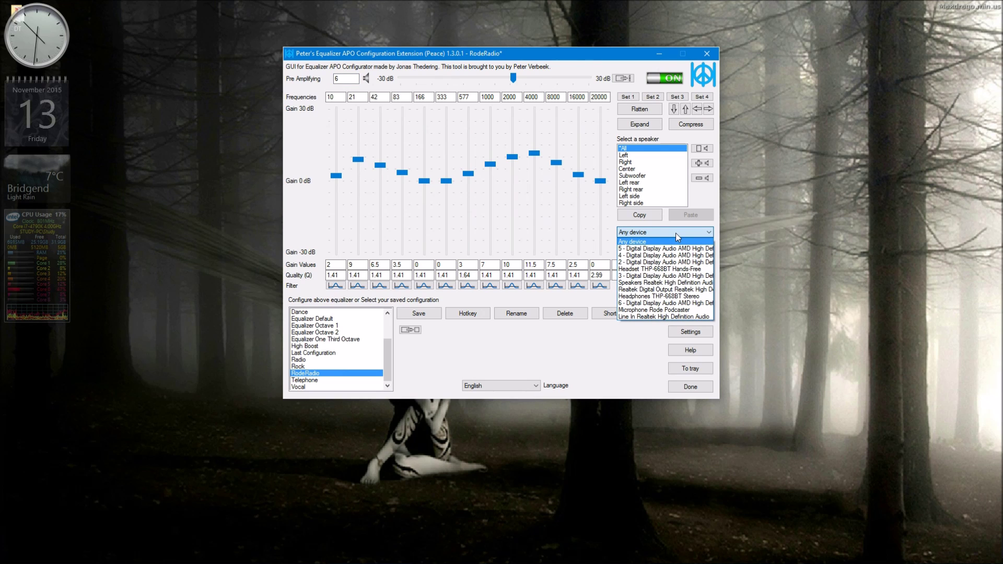
left_click(685, 310)
Enable Pre Amplifying and adjust its slider level for the RodeRadio configuration
left_click_drag(388, 374, 388, 344)
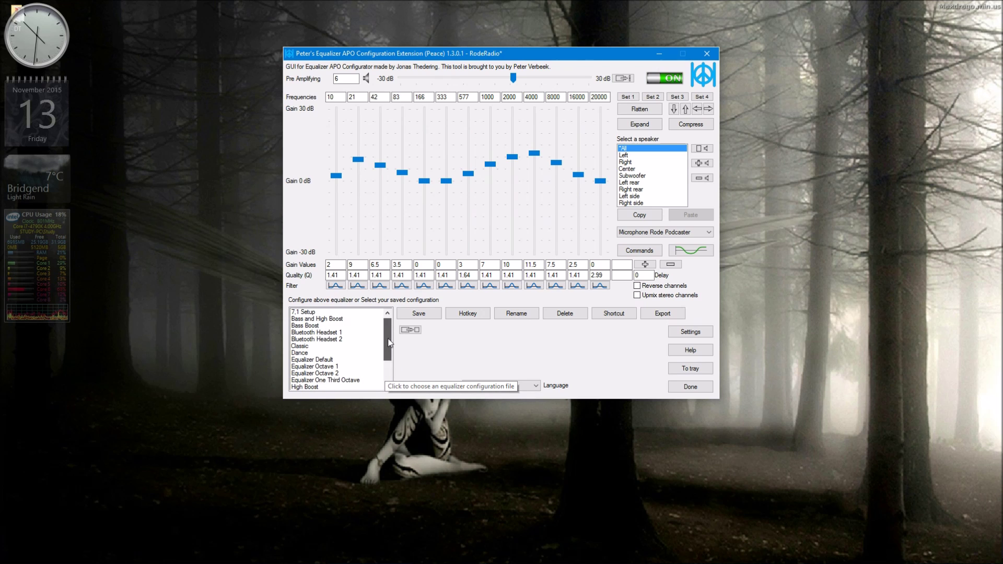
left_click_drag(388, 342, 410, 330)
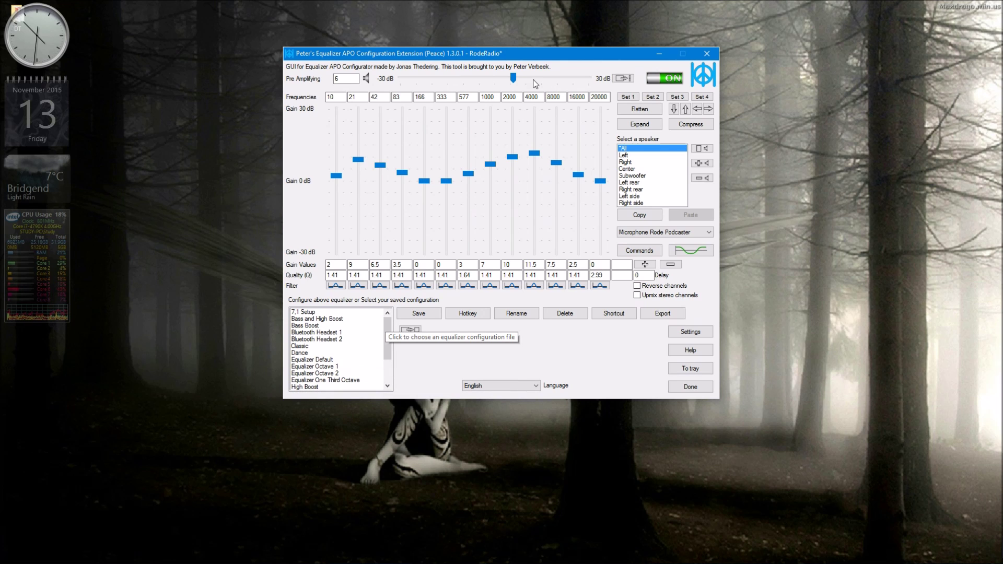
mouse_move(523, 83)
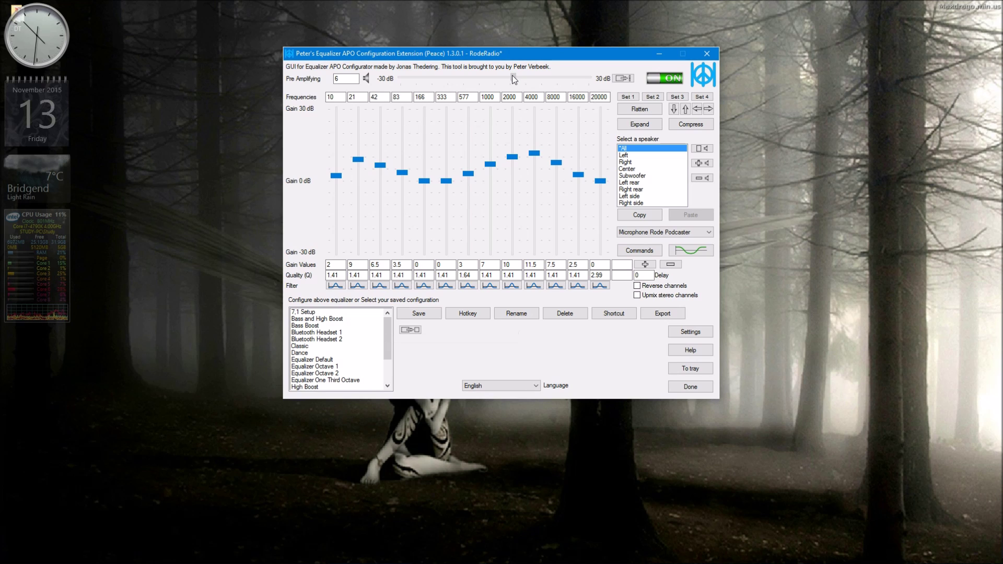
mouse_move(512, 76)
left_mouse_down()
mouse_move(401, 81)
mouse_move(574, 87)
mouse_move(512, 86)
left_mouse_up()
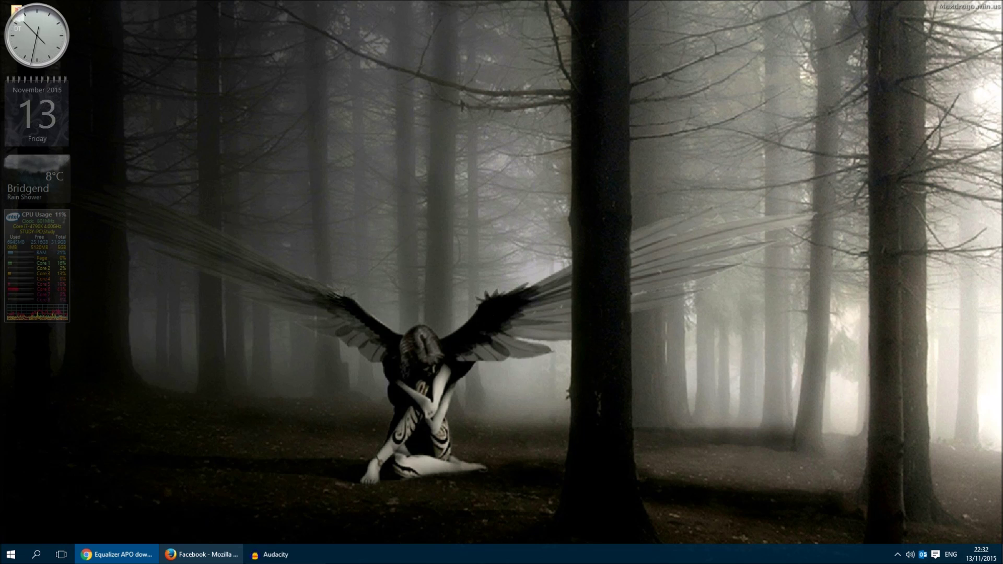
Restore the Audacity window, reposition it and enlarge it
left_click(276, 559)
left_click_drag(377, 14, 444, 26)
left_click_drag(592, 449, 922, 521)
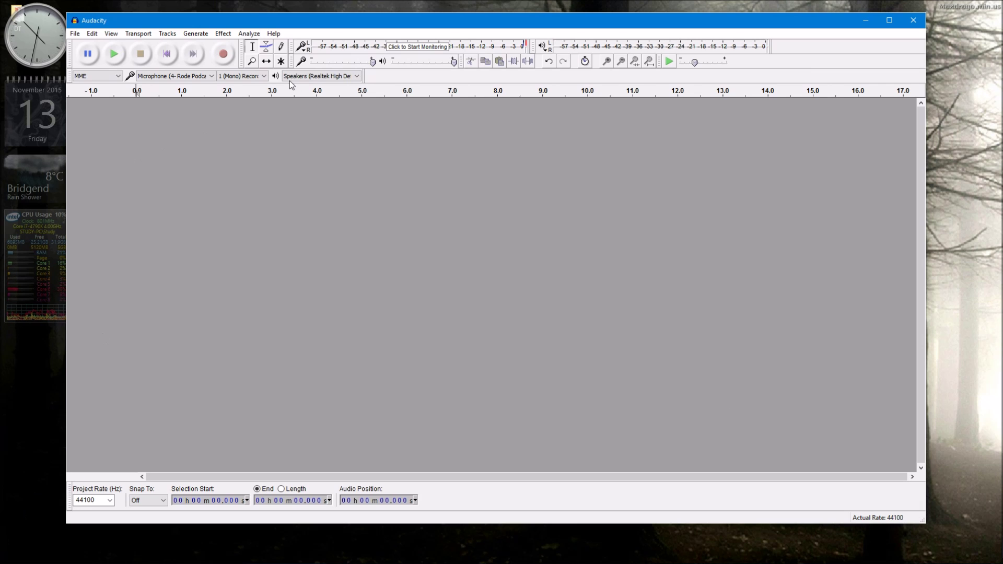
Reopen Peace in full interface on the right and snap Audacity to the left half
left_click(11, 555)
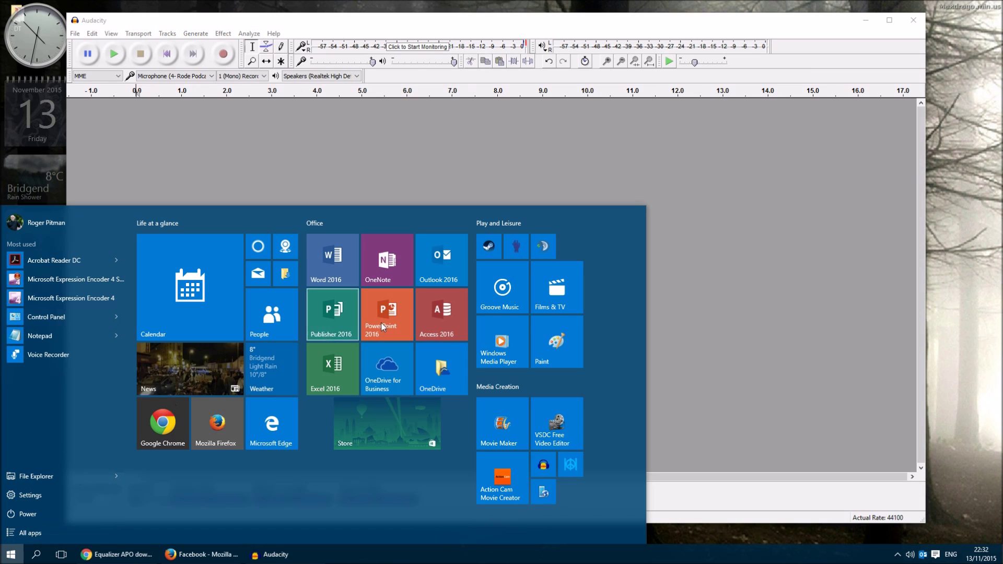
left_click(585, 472)
left_click(629, 303)
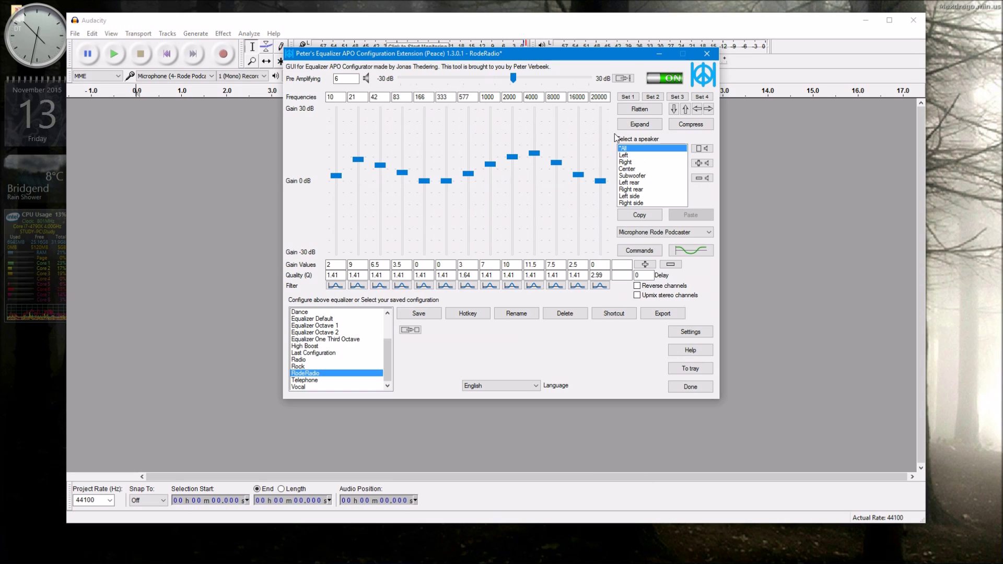
left_click_drag(515, 54, 1000, 132)
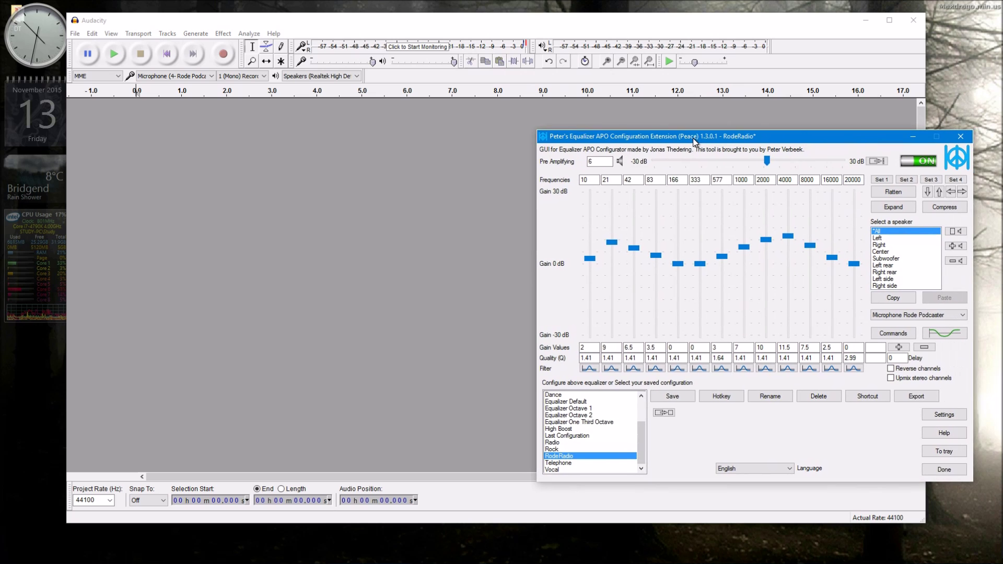
key("alt+Tab")
key("super+Left")
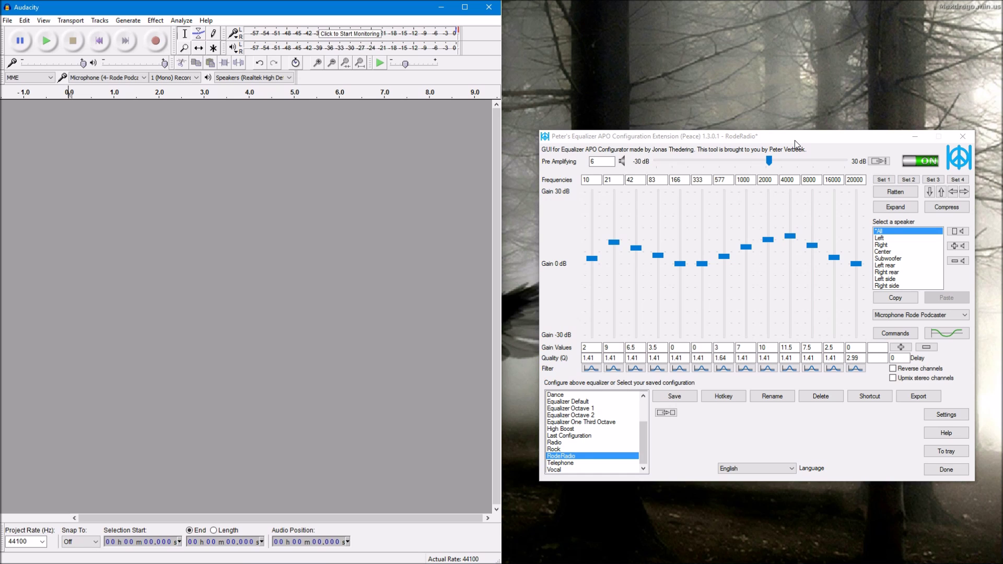
Start recording the Rode microphone in Audacity and make the track taller
left_click_drag(794, 140, 770, 114)
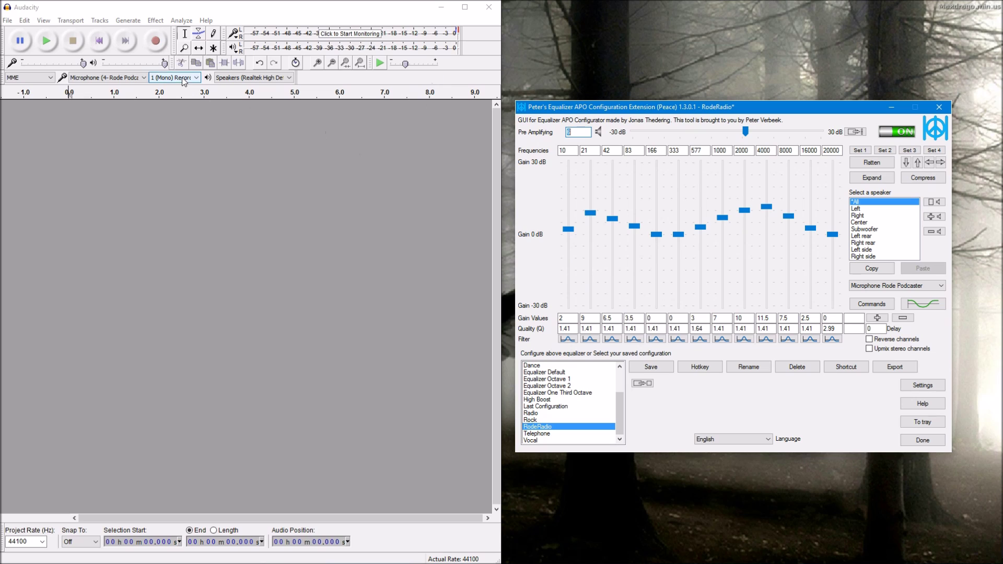
left_click(155, 42)
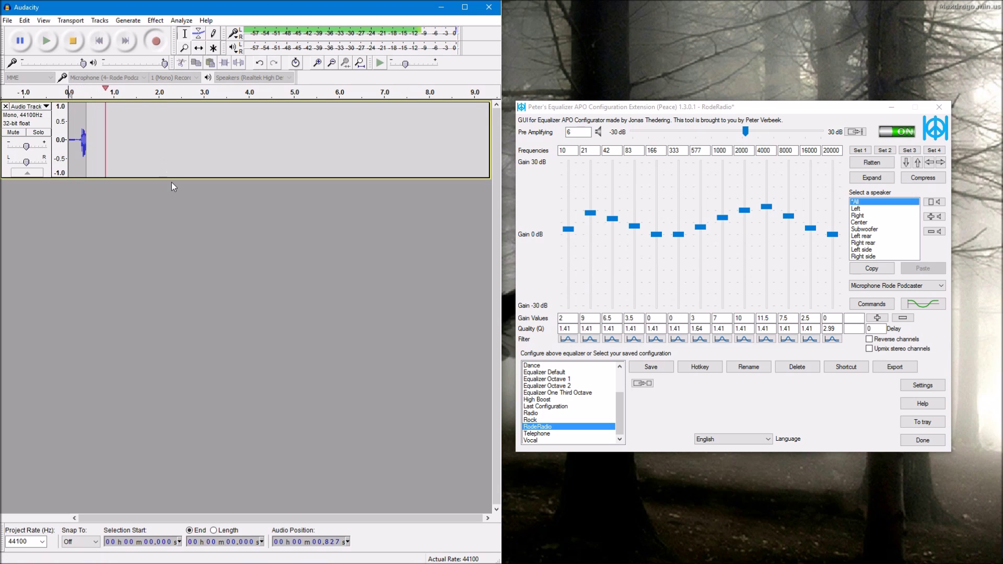
left_click_drag(173, 178, 151, 380)
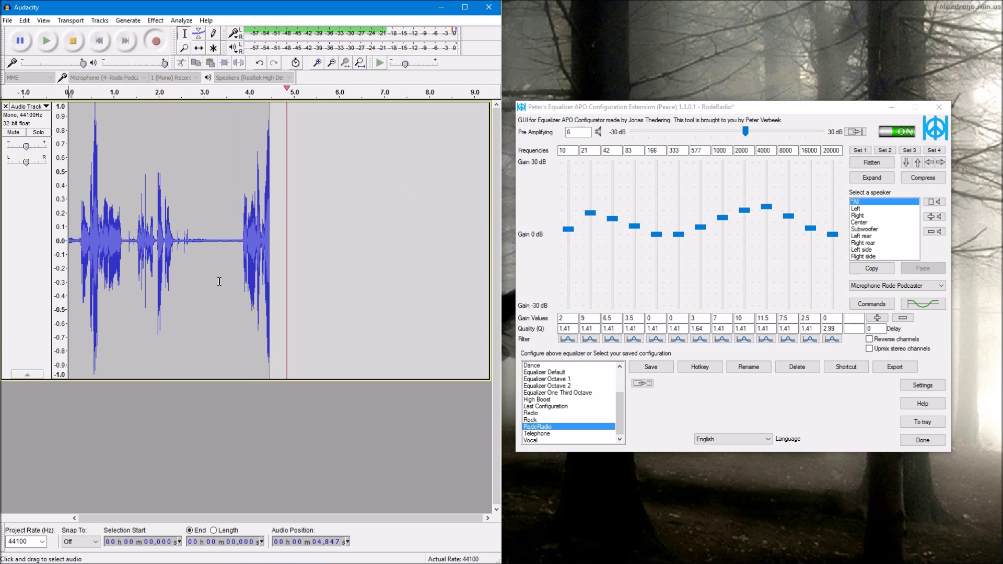
Drop Peace's pre-amp to -30 dB, then raise it back up while recording
left_click(744, 133)
left_click_drag(744, 135, 577, 155)
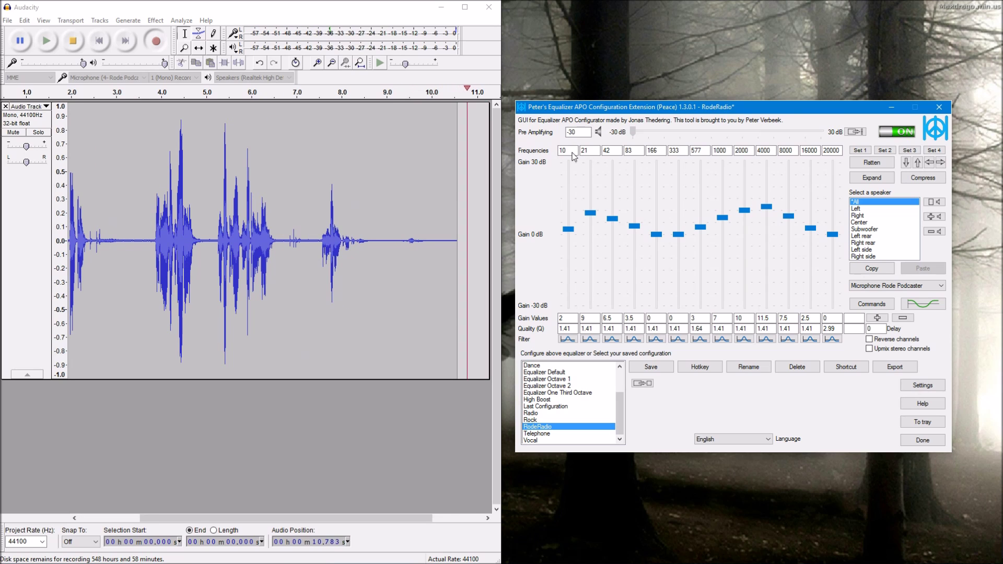
left_click_drag(575, 157, 743, 169)
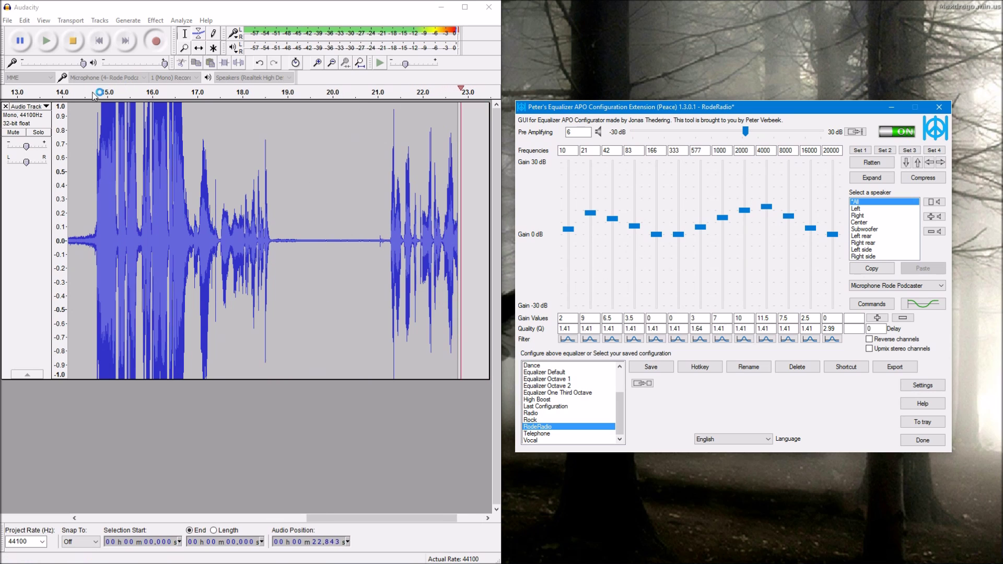
Stop the Audacity recording and delete the test track, leaving Peace's settings unchanged
left_click(72, 41)
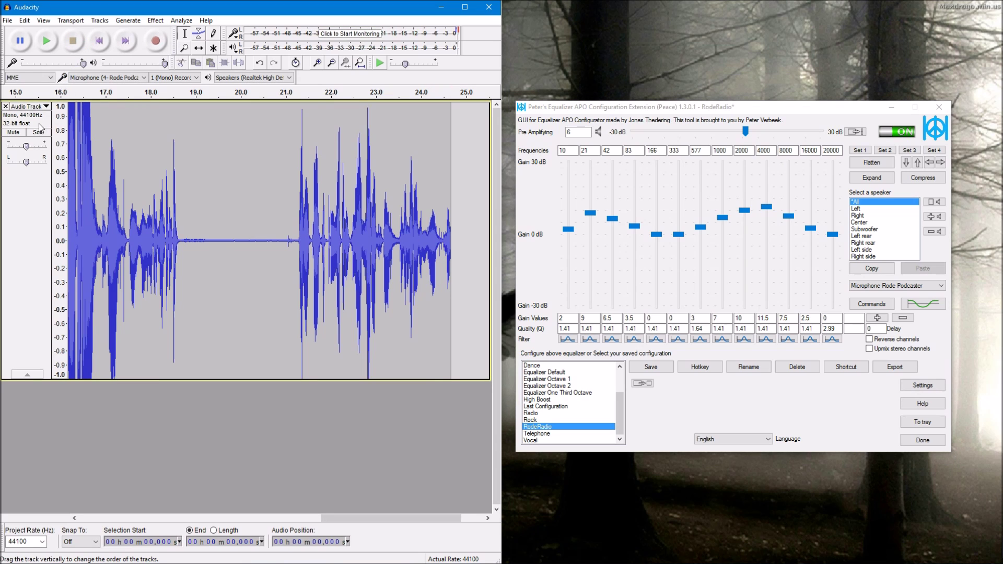
left_click(5, 107)
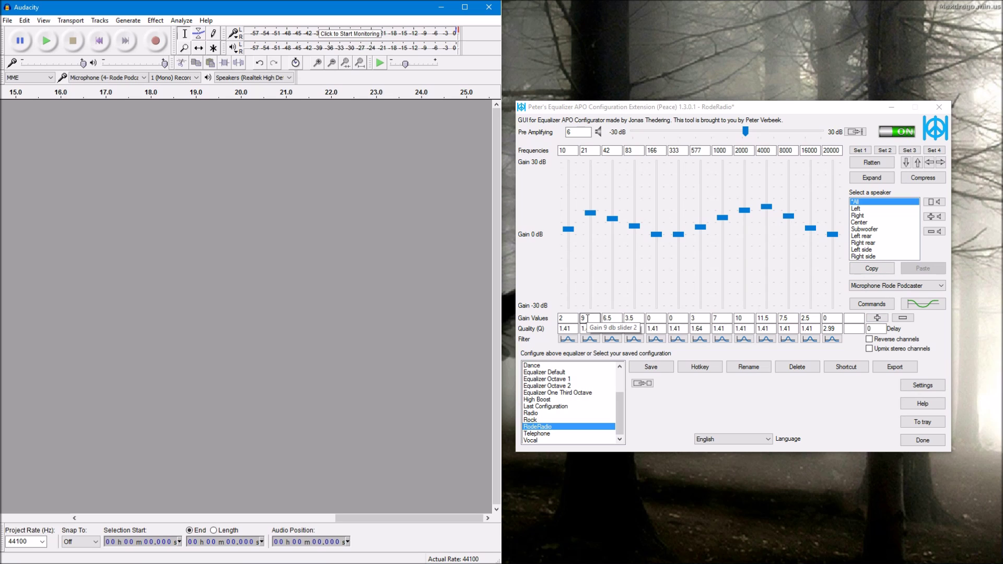
mouse_move(357, 560)
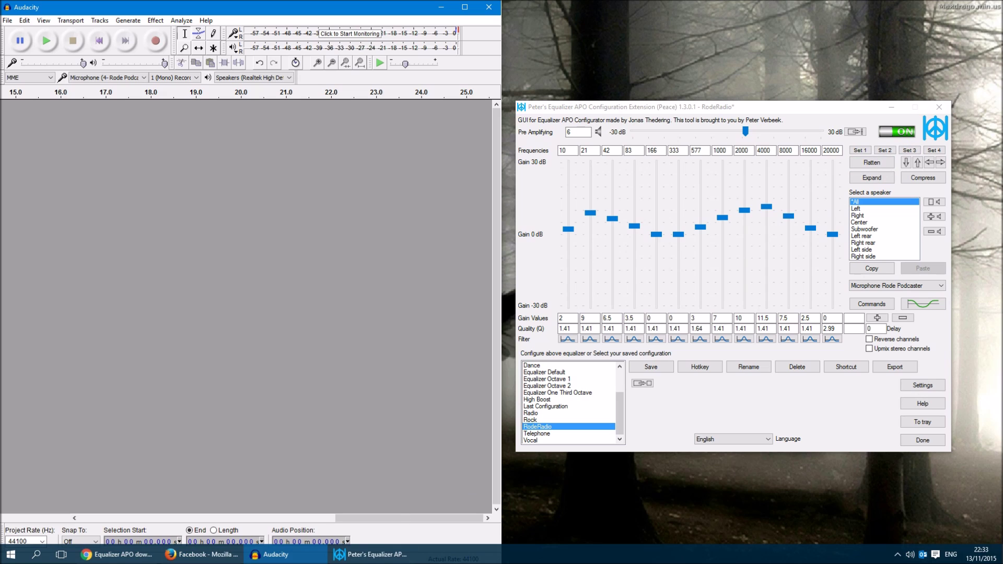